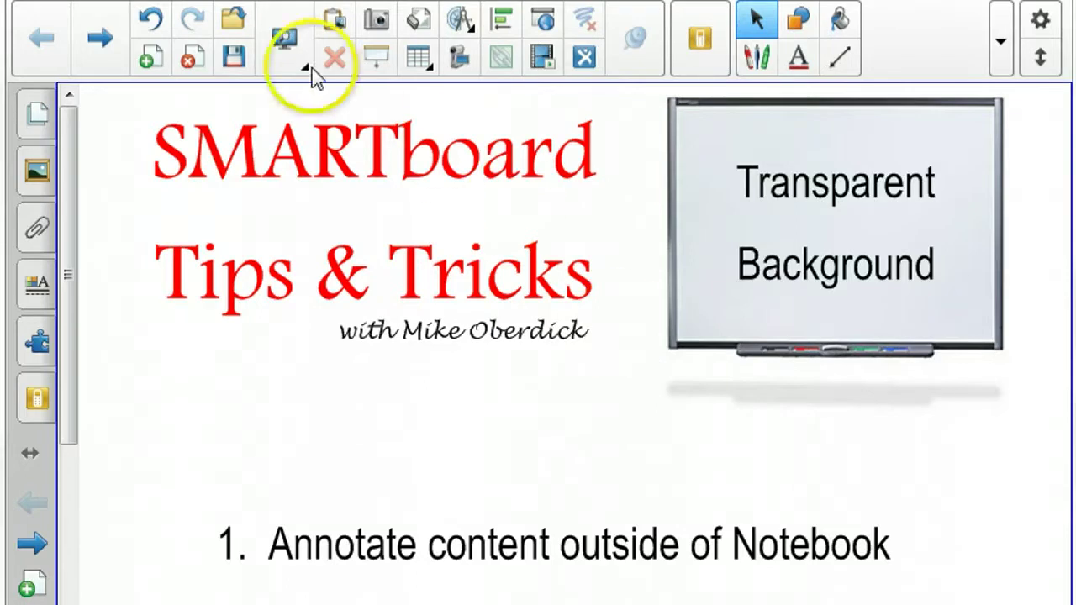
Open the View Screens menu listing Full Screen, Transparent Background, Dual Page Display and 50–300% zoom.
{"action": "left_click", "coordinate": [289, 40]}
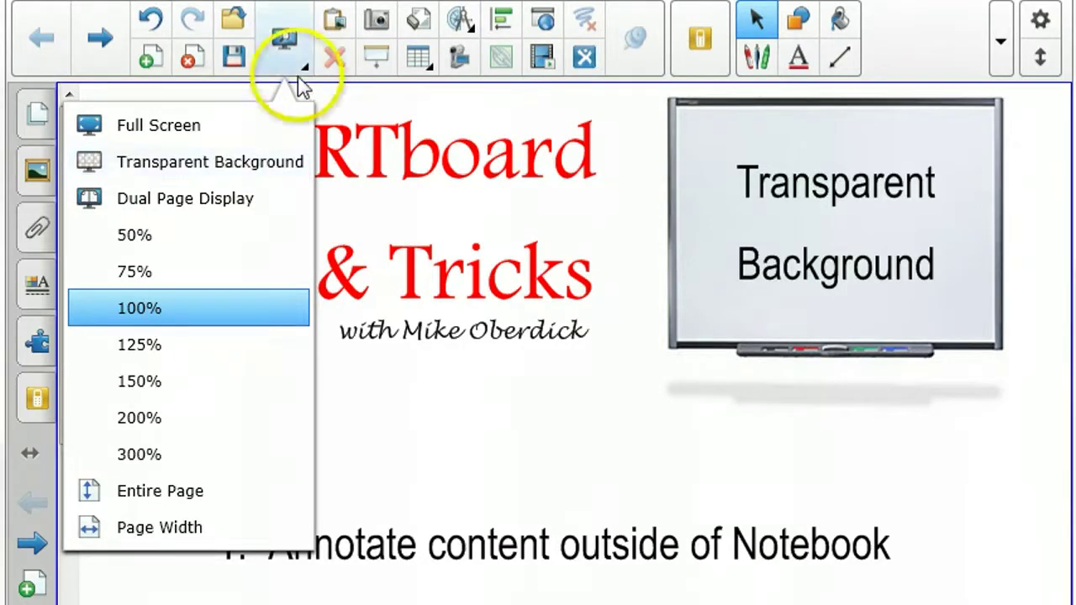
Close the display menu, scroll to show tips 2 and 3, then advance to the blank next page.
{"action": "left_click", "coordinate": [285, 39]}
{"action": "scroll", "coordinate": [917, 360], "scroll_direction": "down", "scroll_amount": 3}
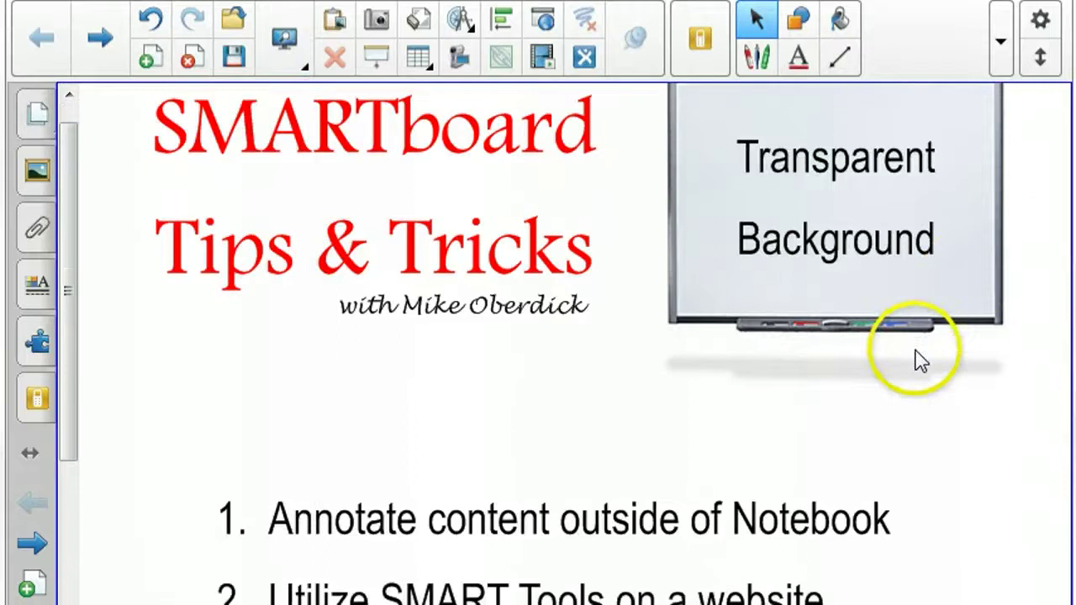
{"action": "left_click", "coordinate": [649, 413]}
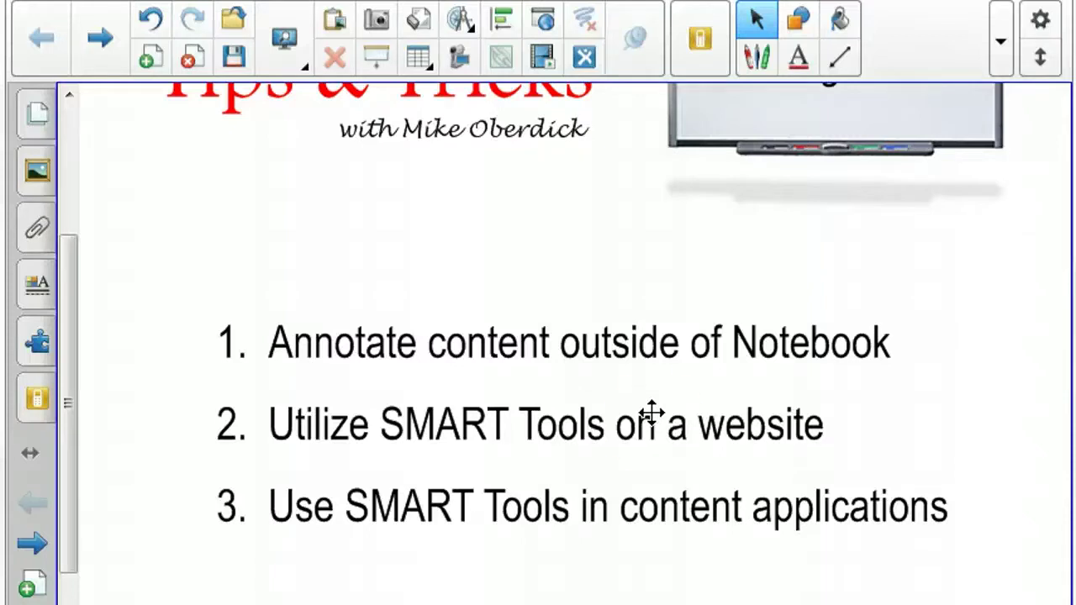
{"action": "left_click", "coordinate": [651, 414]}
{"action": "left_click", "coordinate": [100, 46]}
Go to page 2 and turn on Transparent Background so the 'Five Habits' slide shows through.
{"action": "left_click", "coordinate": [594, 315]}
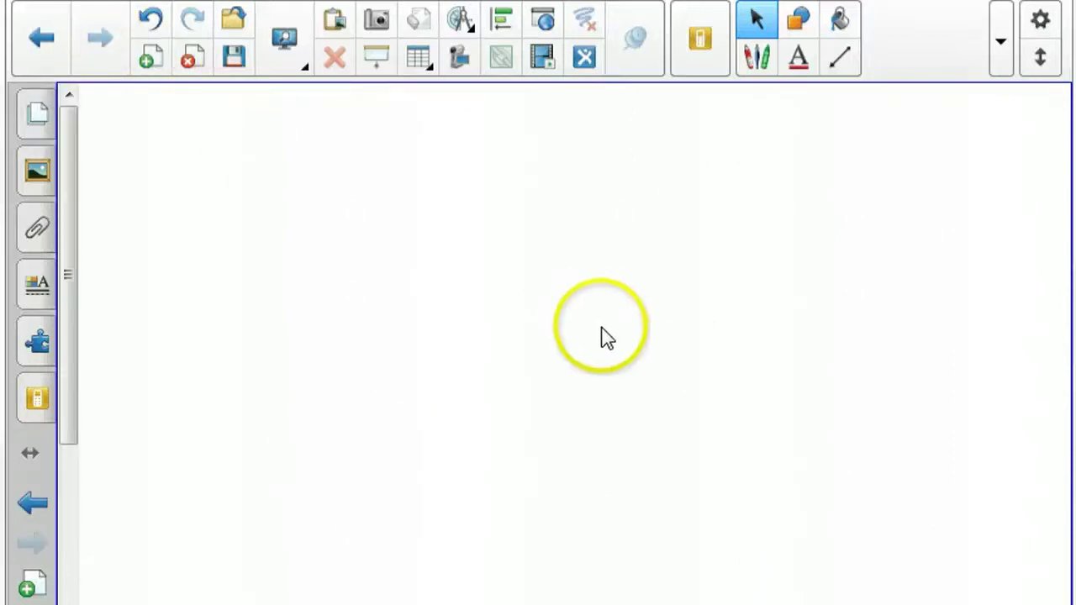
{"action": "left_click", "coordinate": [286, 46]}
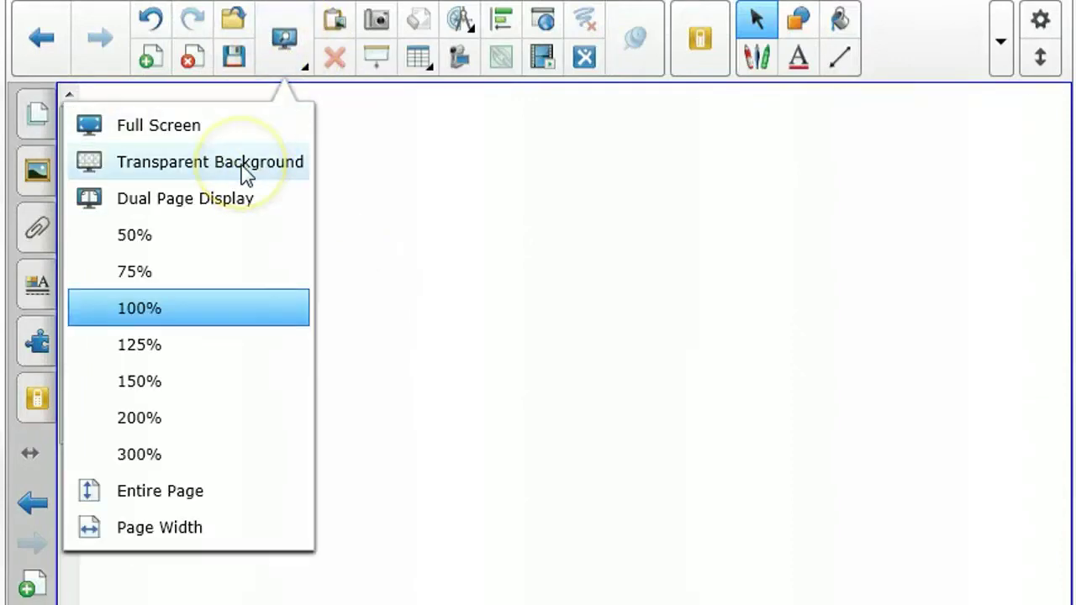
{"action": "left_click", "coordinate": [244, 172]}
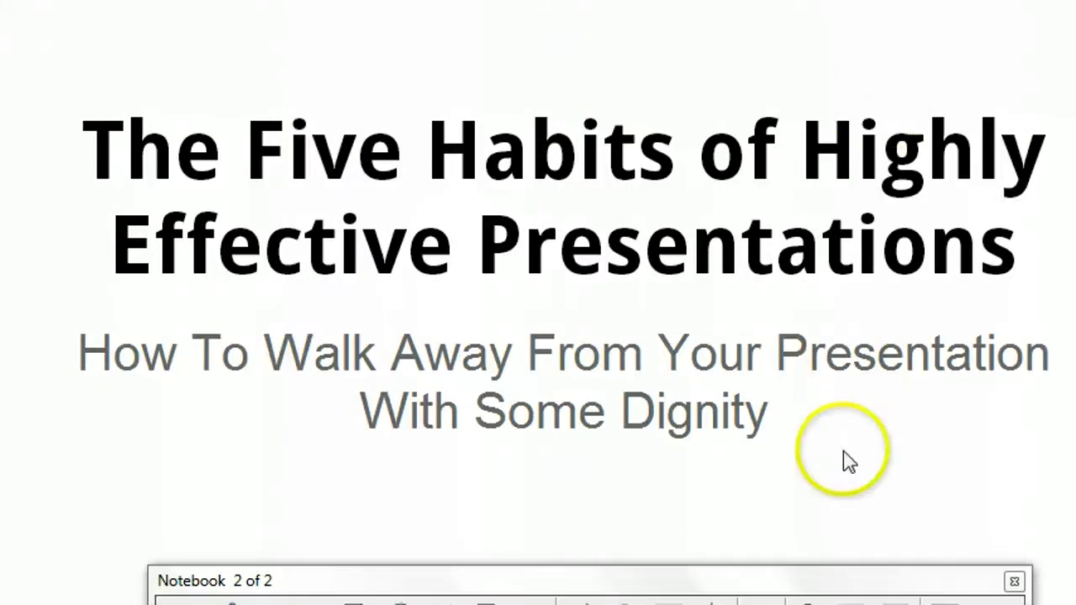
Drag the floating 'Notebook 2 of 2' toolbar up and left so all its tools are visible.
{"action": "left_click_drag", "start_coordinate": [810, 587], "coordinate": [764, 494]}
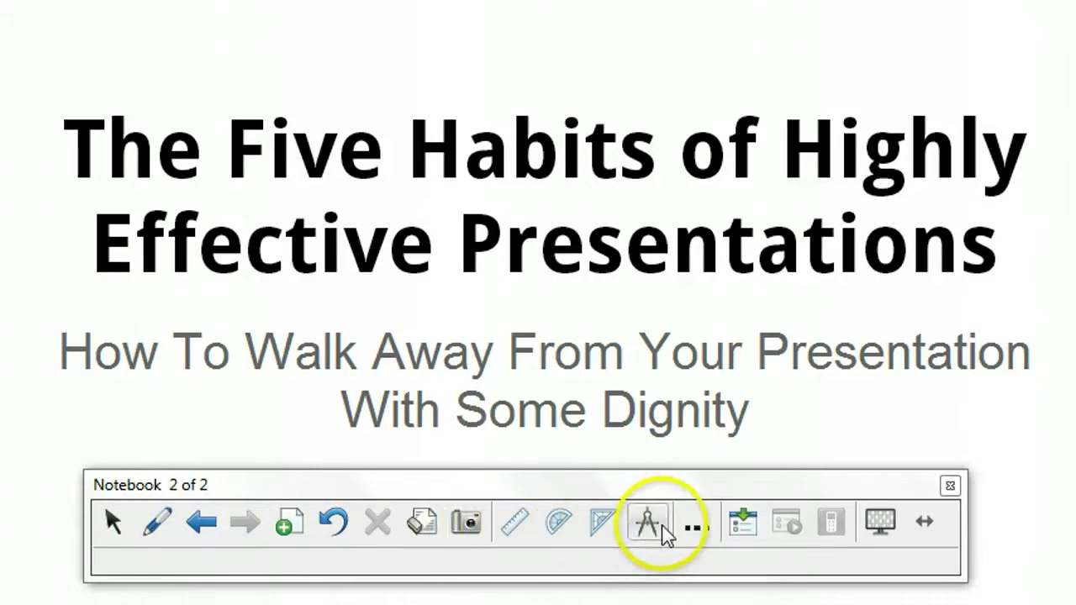
Cover the slide with a Screen Shade, pull it down to reveal the title, then close it.
{"action": "left_click", "coordinate": [697, 529]}
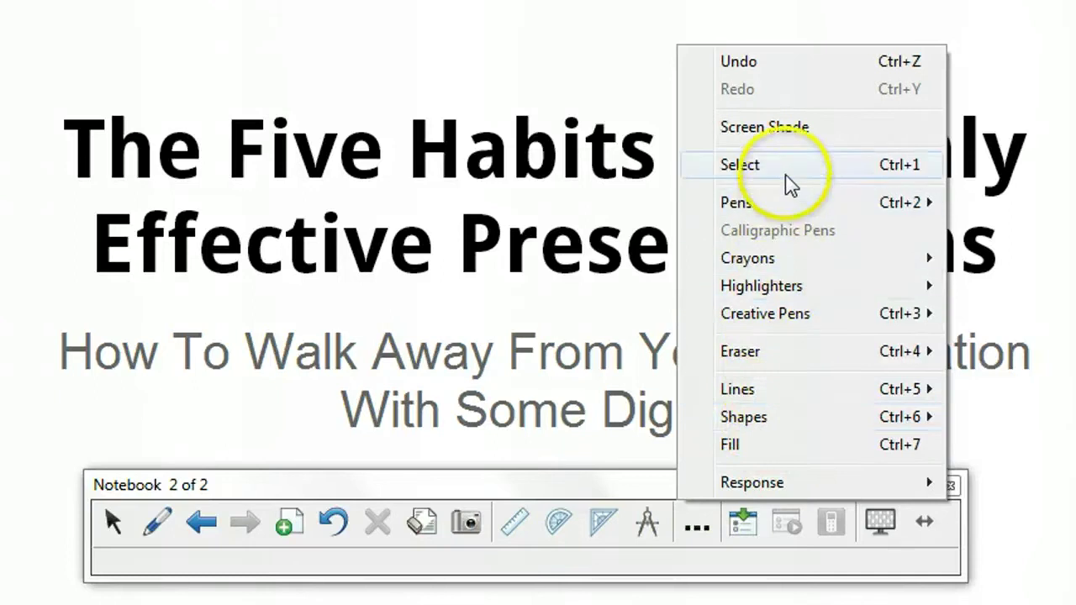
{"action": "left_click", "coordinate": [795, 128]}
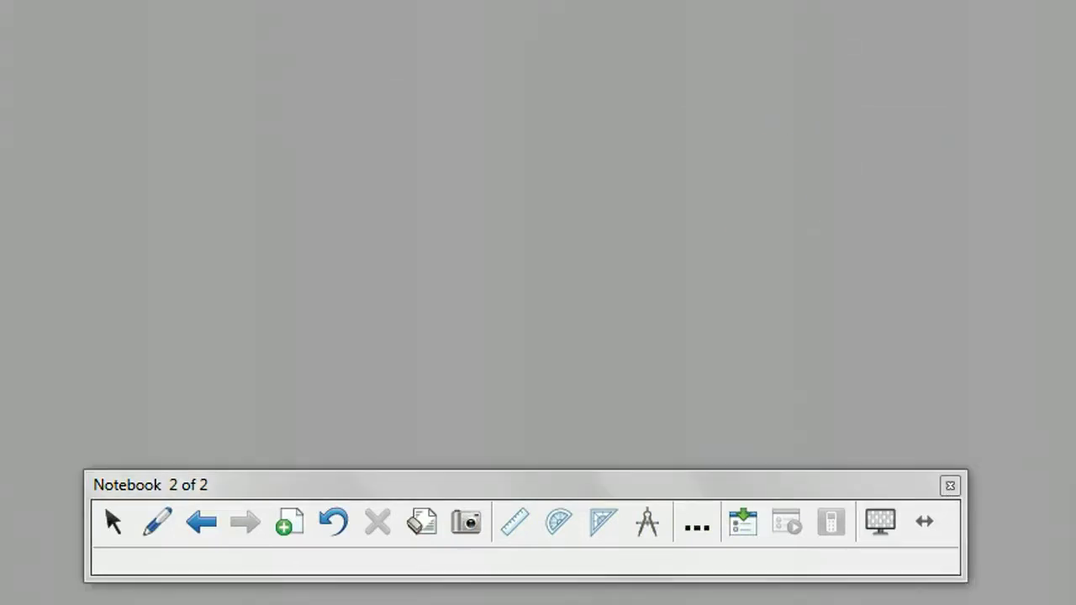
{"action": "left_click_drag", "start_coordinate": [555, 42], "coordinate": [560, 246]}
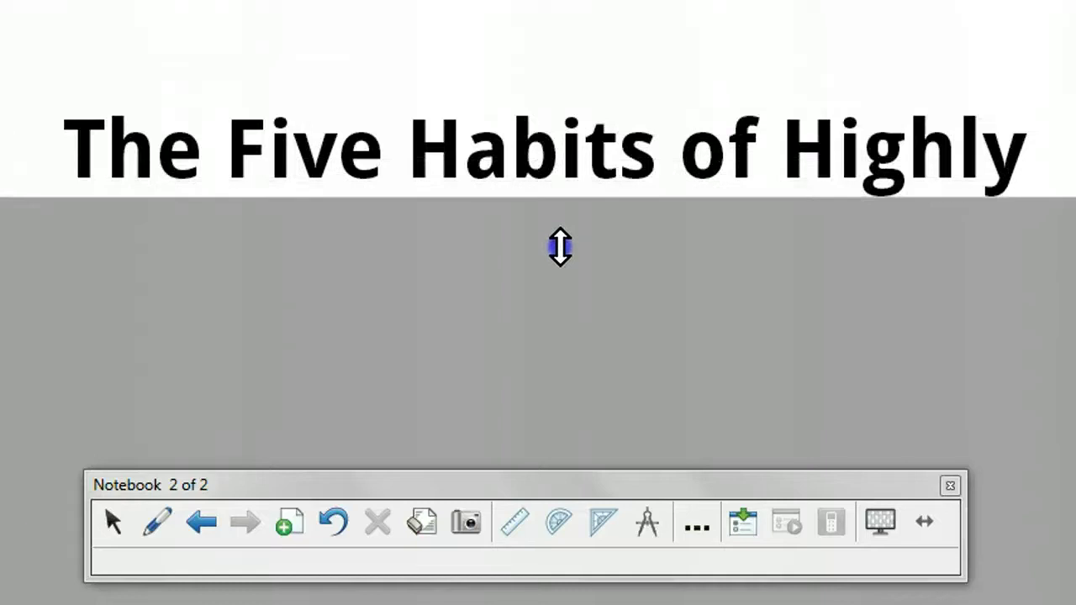
{"action": "left_click", "coordinate": [555, 239]}
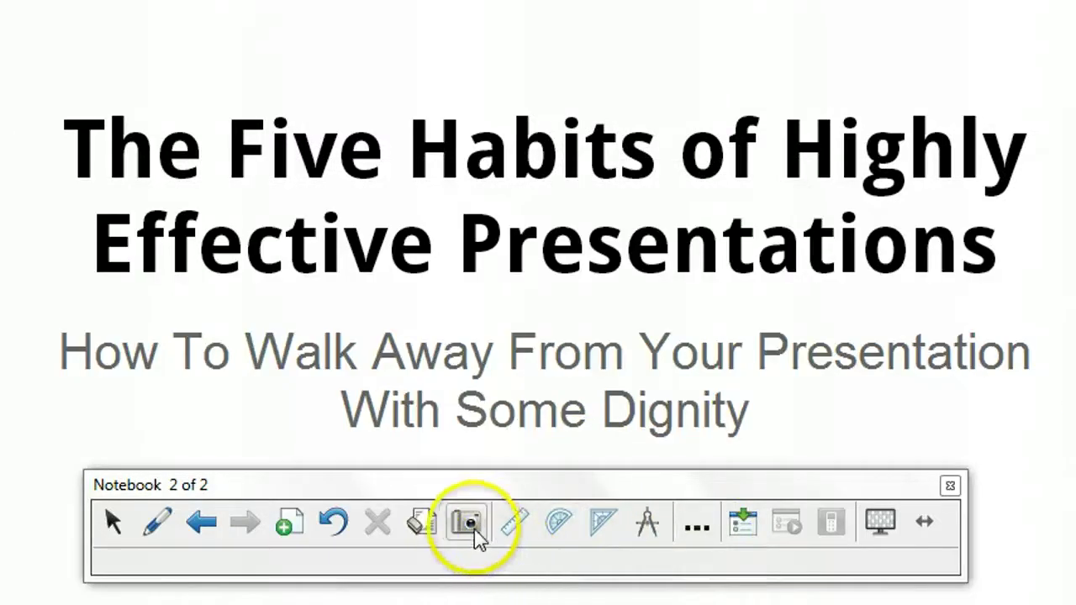
Pick the purple pen from More Options and draw a loop around the slide's title.
{"action": "left_click", "coordinate": [708, 534]}
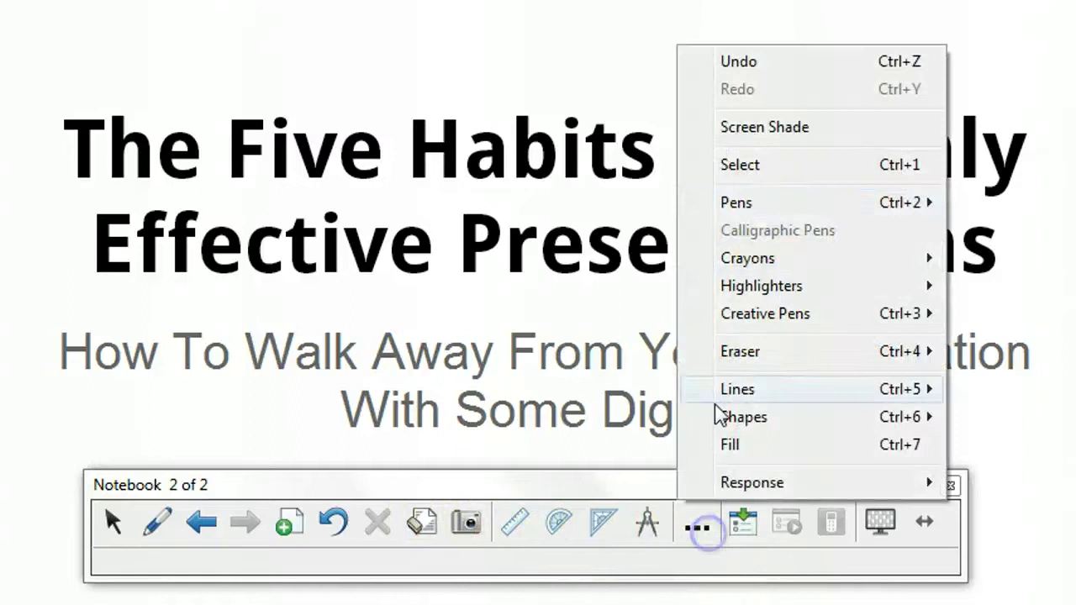
{"action": "left_click", "coordinate": [783, 204]}
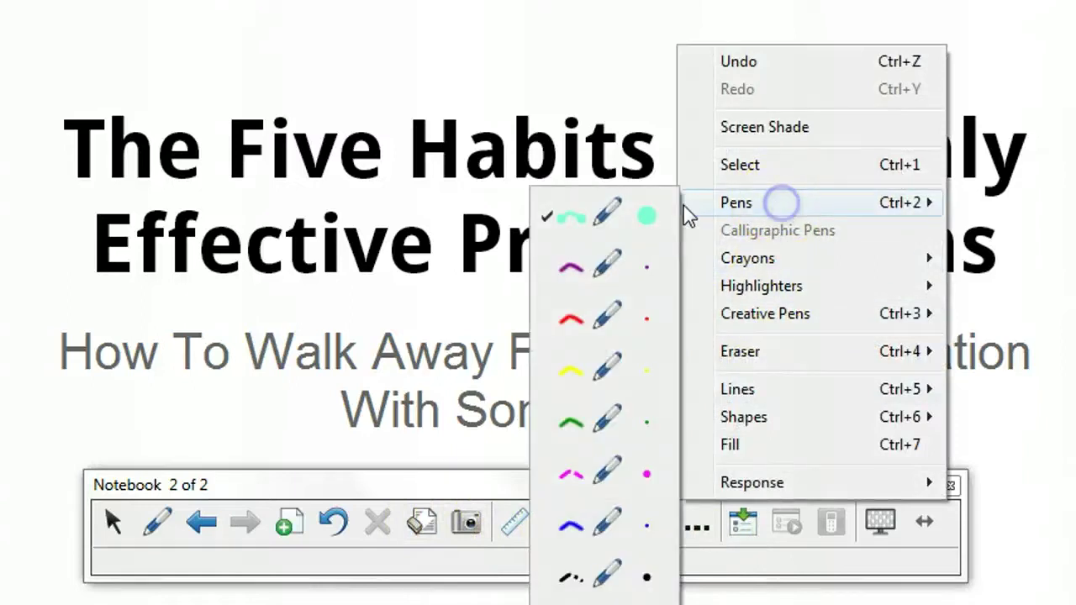
{"action": "left_click", "coordinate": [613, 277]}
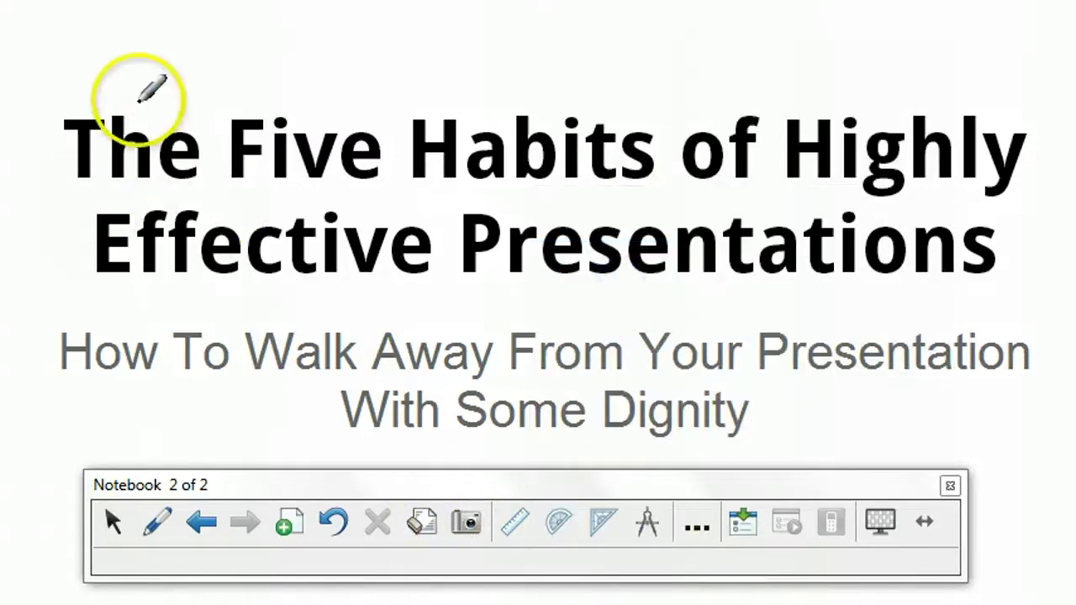
{"action": "mouse_move", "coordinate": [126, 99]}
{"action": "left_mouse_down"}
{"action": "mouse_move", "coordinate": [174, 189]}
{"action": "mouse_move", "coordinate": [861, 209]}
{"action": "mouse_move", "coordinate": [800, 117]}
{"action": "mouse_move", "coordinate": [120, 96]}
{"action": "left_mouse_up"}
{"action": "left_click", "coordinate": [463, 565]}
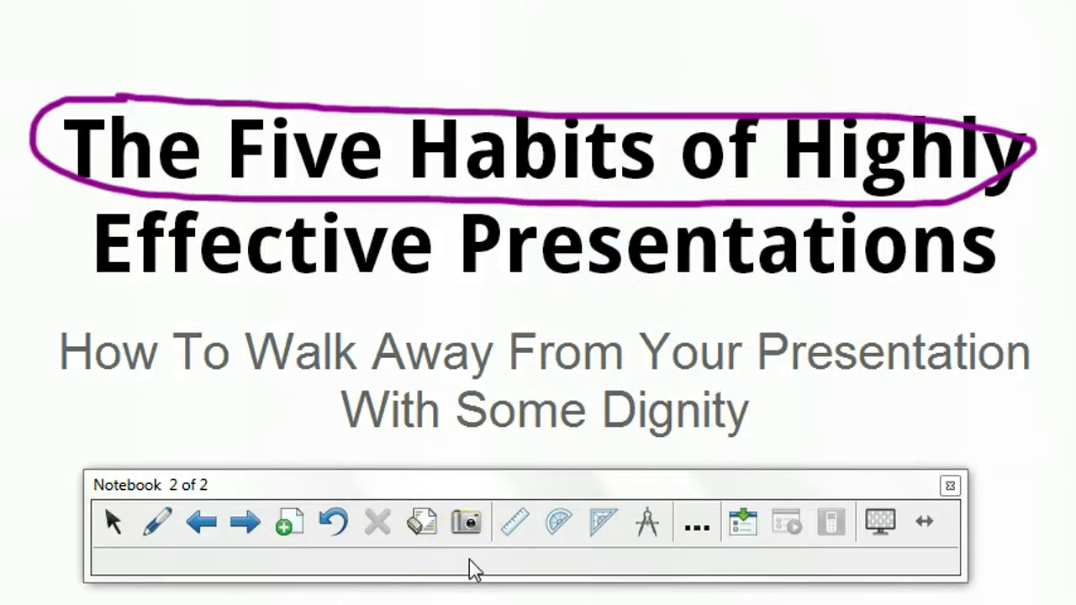
Clear the purple ink so the slide is clean again.
{"action": "left_click", "coordinate": [474, 565]}
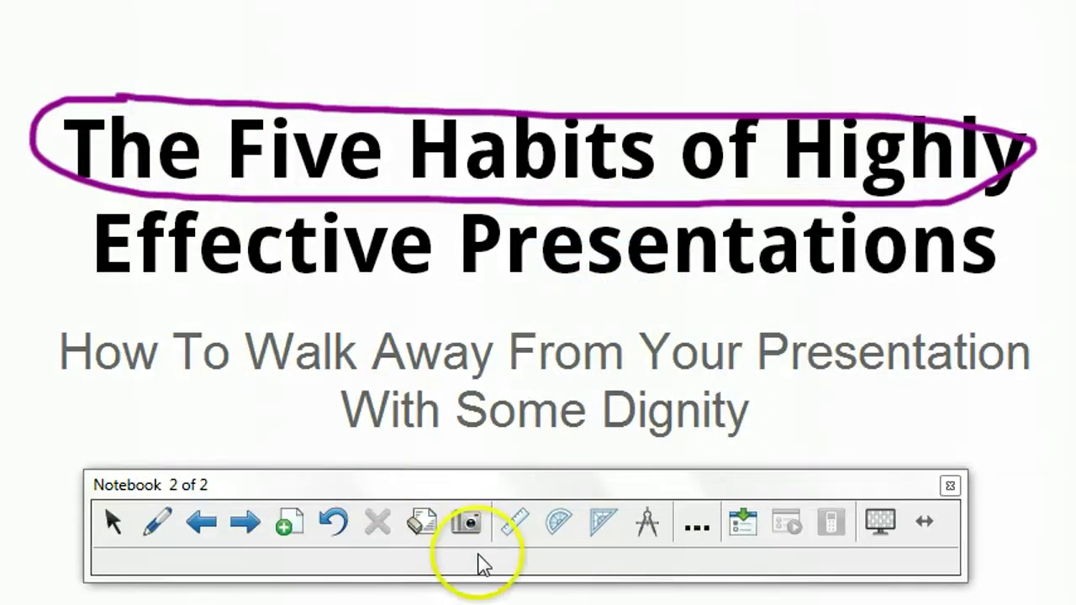
{"action": "left_click", "coordinate": [361, 543]}
{"action": "left_click", "coordinate": [420, 538]}
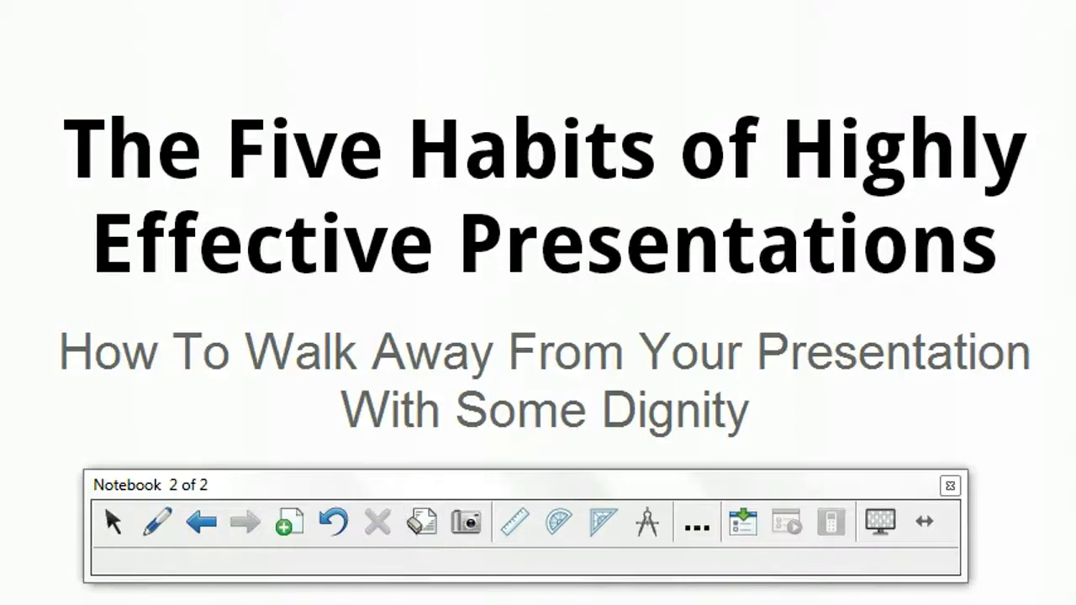
{"action": "left_click", "coordinate": [539, 337]}
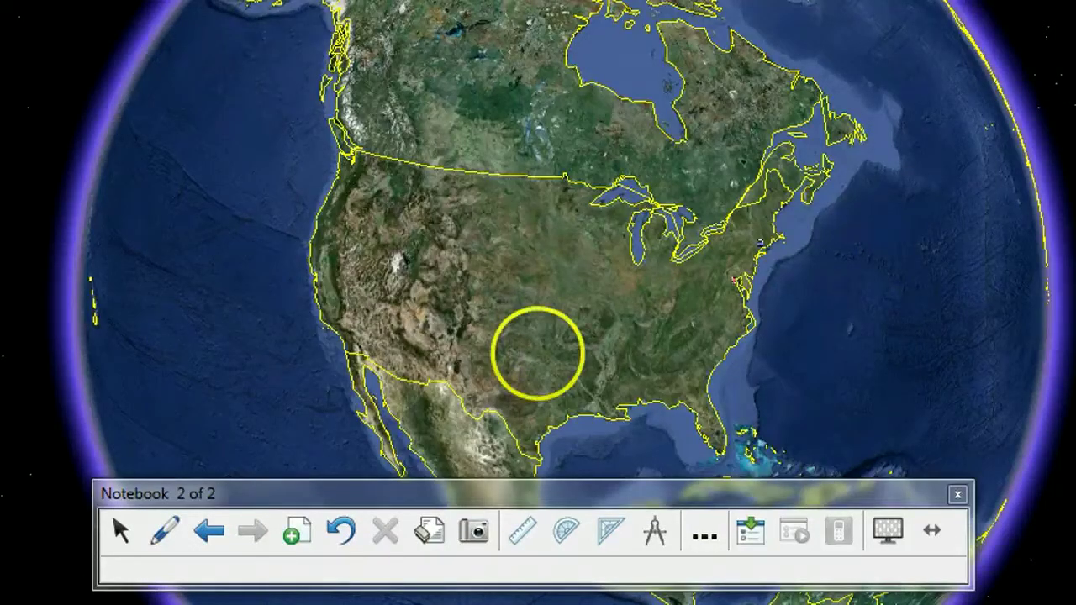
Insert a shortened ruler across the USA and draw a purple straight line along its top edge.
{"action": "left_click", "coordinate": [539, 544]}
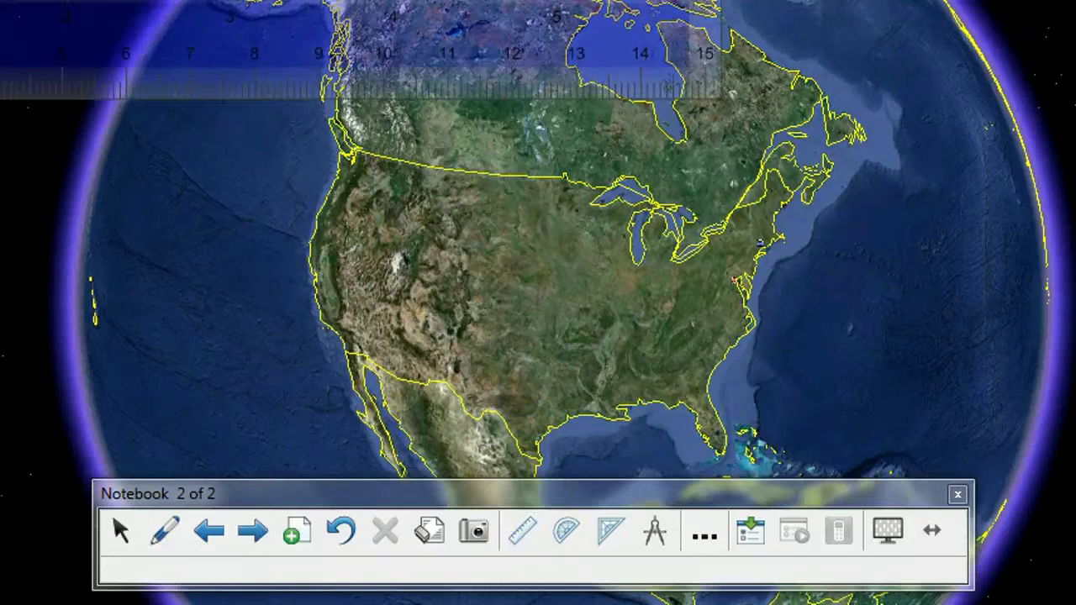
{"action": "left_click_drag", "start_coordinate": [415, 39], "coordinate": [720, 336]}
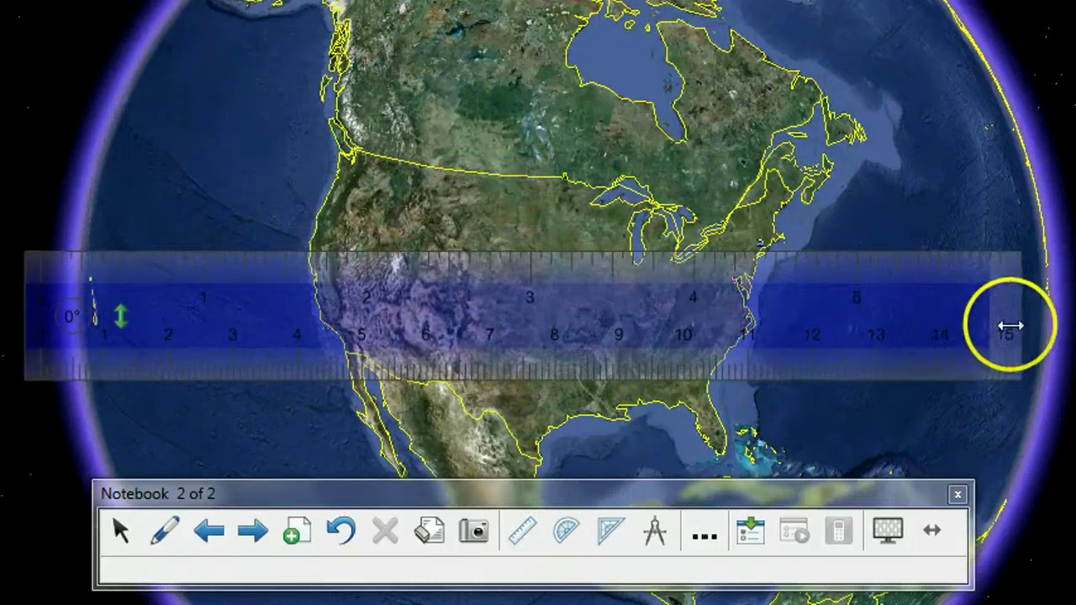
{"action": "left_click_drag", "start_coordinate": [1009, 320], "coordinate": [487, 319]}
{"action": "left_click_drag", "start_coordinate": [368, 316], "coordinate": [663, 315]}
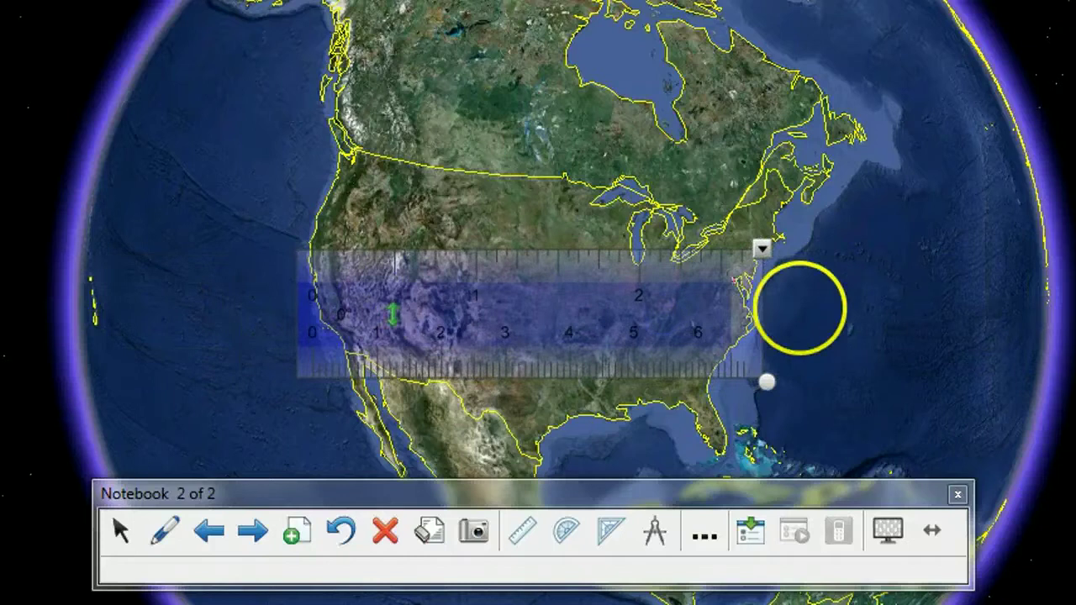
{"action": "mouse_move", "coordinate": [652, 300]}
{"action": "left_mouse_down"}
{"action": "mouse_move", "coordinate": [634, 319]}
{"action": "mouse_move", "coordinate": [644, 319]}
{"action": "left_mouse_up"}
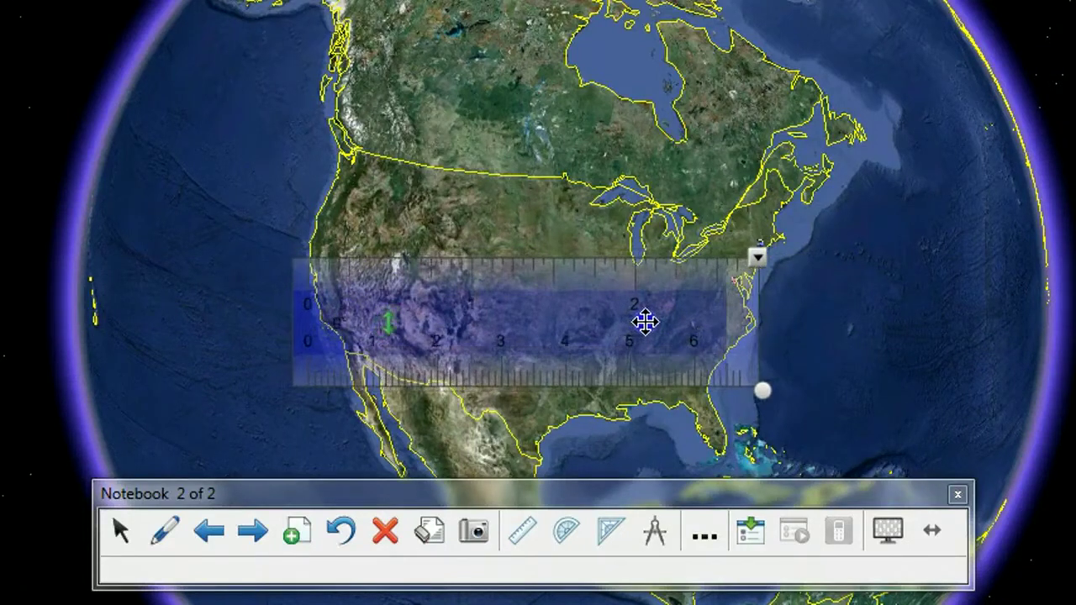
{"action": "left_click", "coordinate": [164, 530]}
{"action": "left_click_drag", "start_coordinate": [296, 257], "coordinate": [765, 253]}
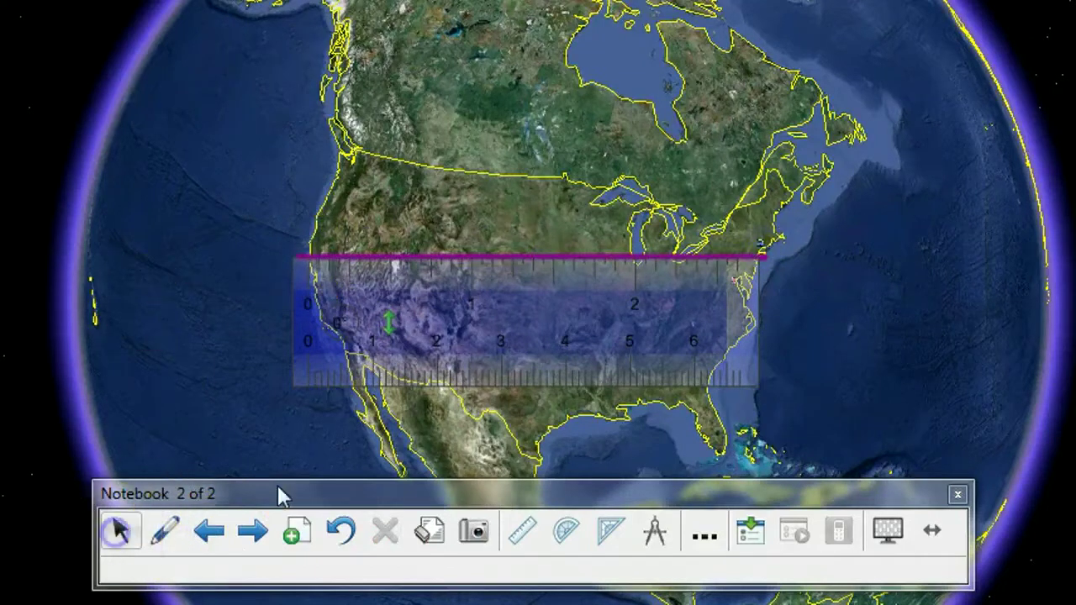
Exit Transparent Background and move the ruler below the purple line on the white page.
{"action": "left_click", "coordinate": [887, 530]}
{"action": "left_click", "coordinate": [529, 328]}
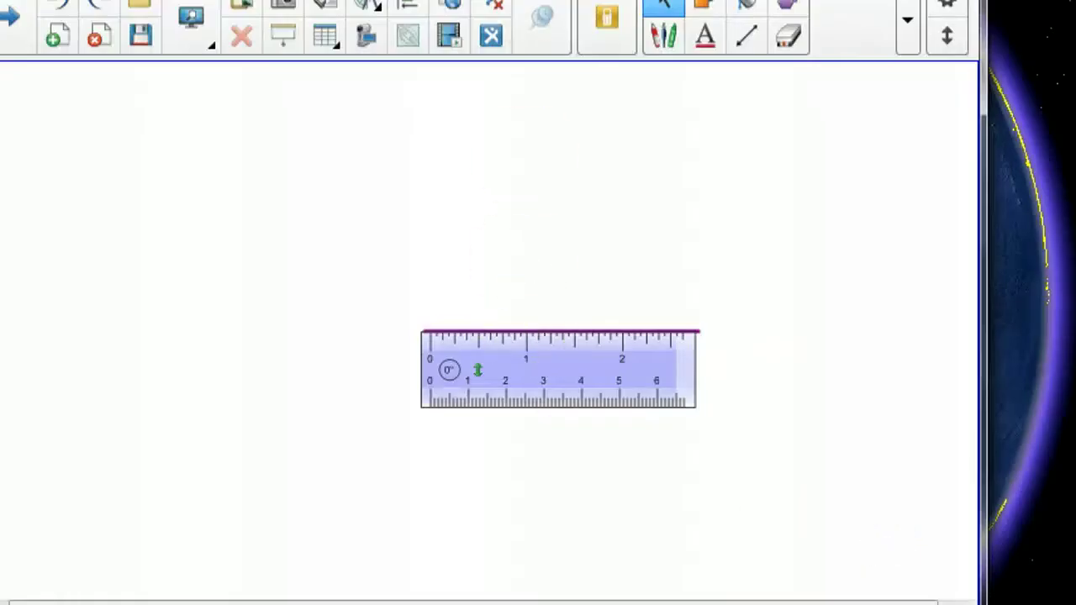
{"action": "left_click_drag", "start_coordinate": [588, 373], "coordinate": [399, 458]}
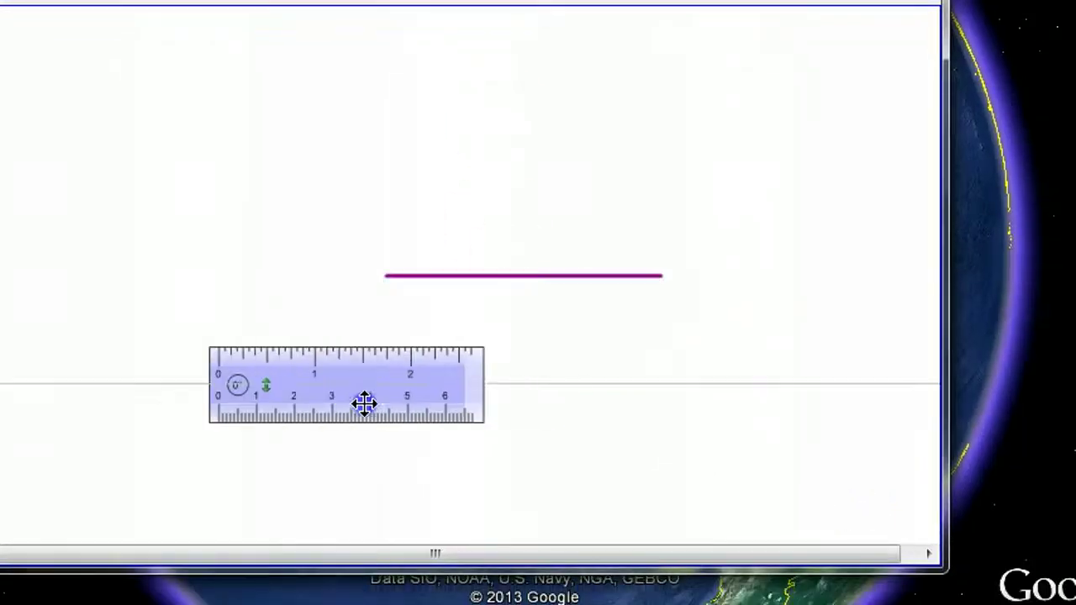
{"action": "left_click", "coordinate": [393, 525]}
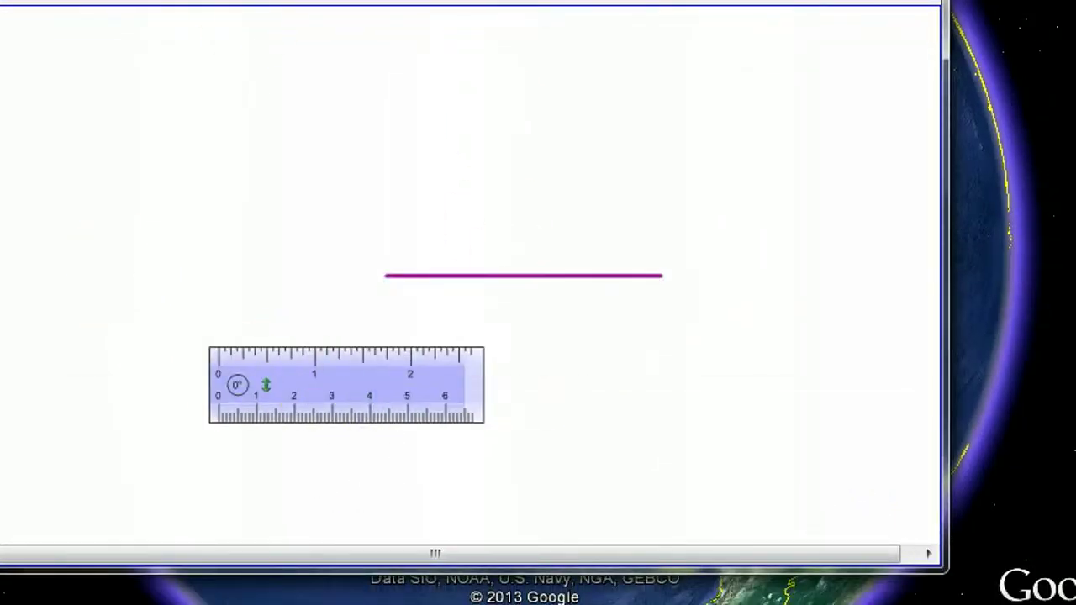